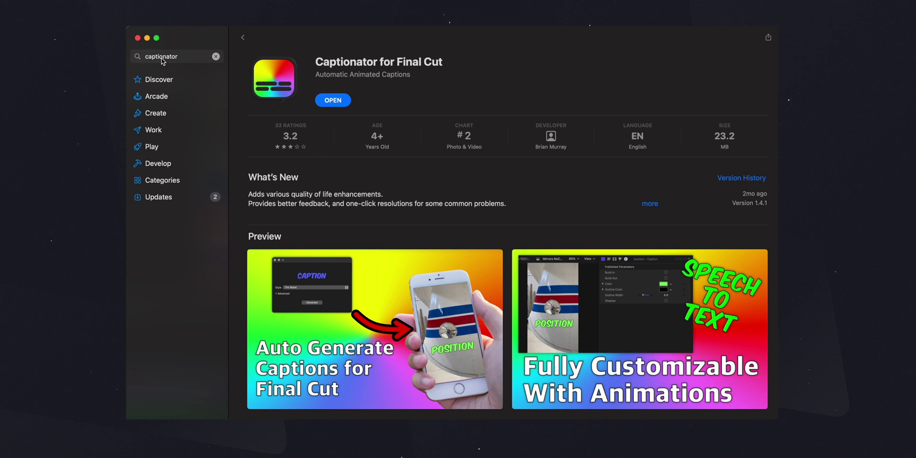
Launch Captionator for Final Cut from its App Store page.
{"action": "left_click", "coordinate": [333, 99]}
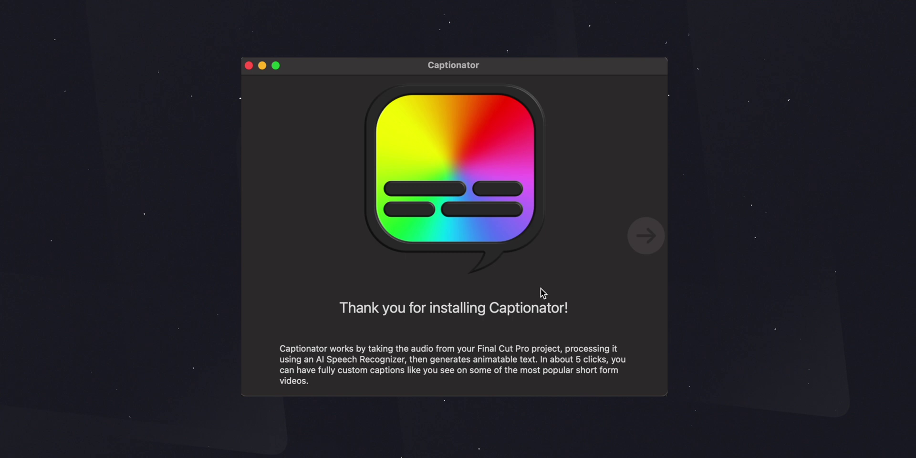
Advance Captionator's welcome window to its next page.
{"action": "left_click", "coordinate": [646, 236]}
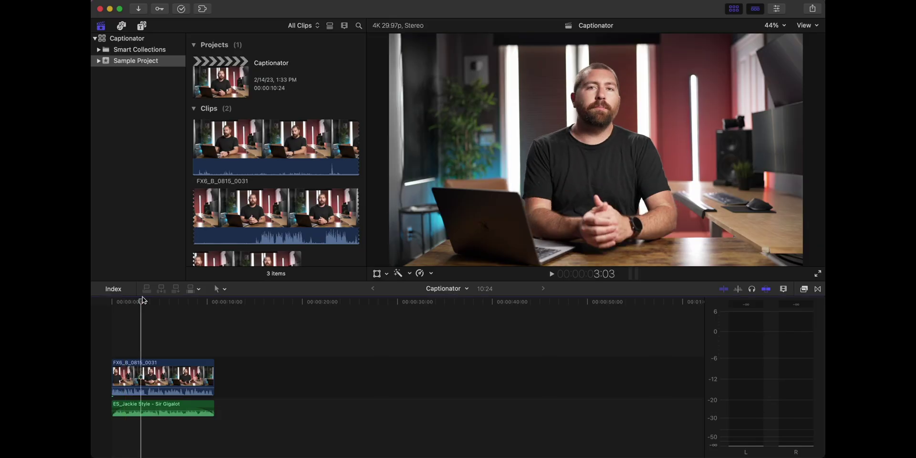
Rewind to the timeline start and uncheck the Music role in the Timeline Index.
{"action": "left_click_drag", "start_coordinate": [213, 299], "coordinate": [164, 300]}
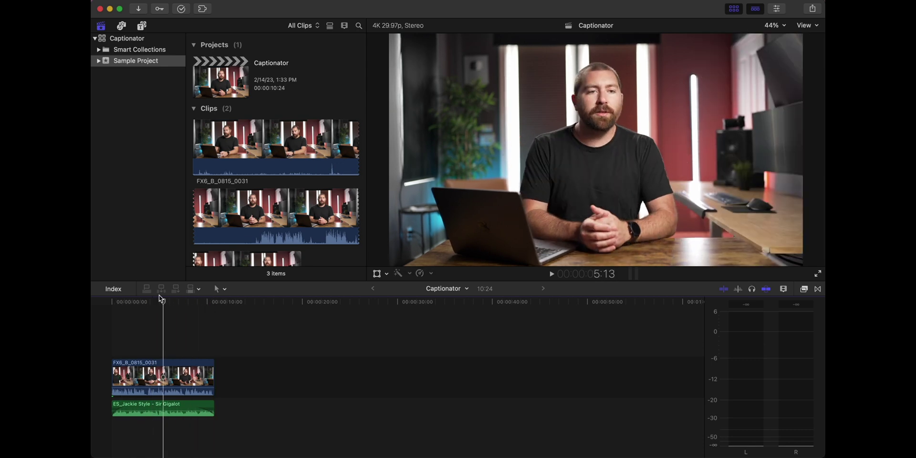
{"action": "key", "text": "Home"}
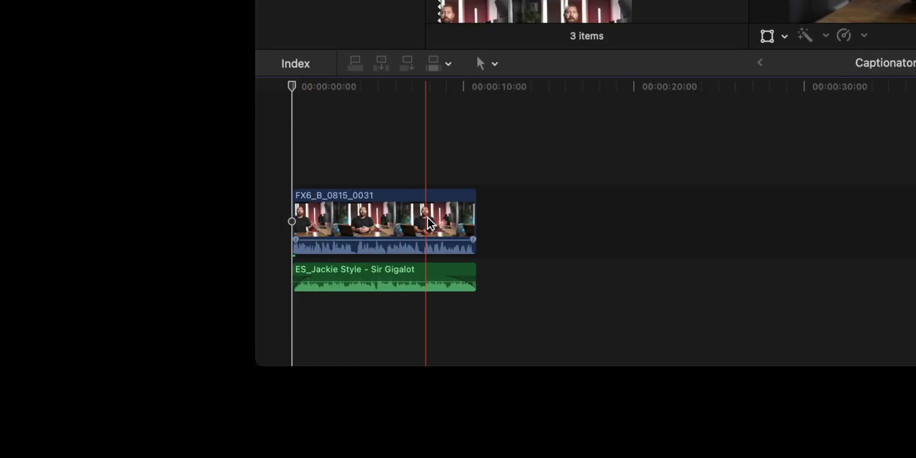
{"action": "mouse_move", "coordinate": [399, 281]}
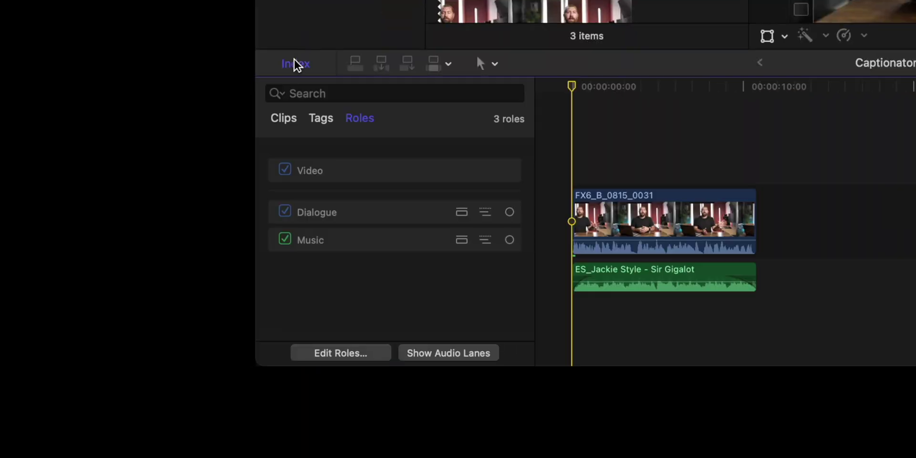
{"action": "left_click", "coordinate": [285, 238]}
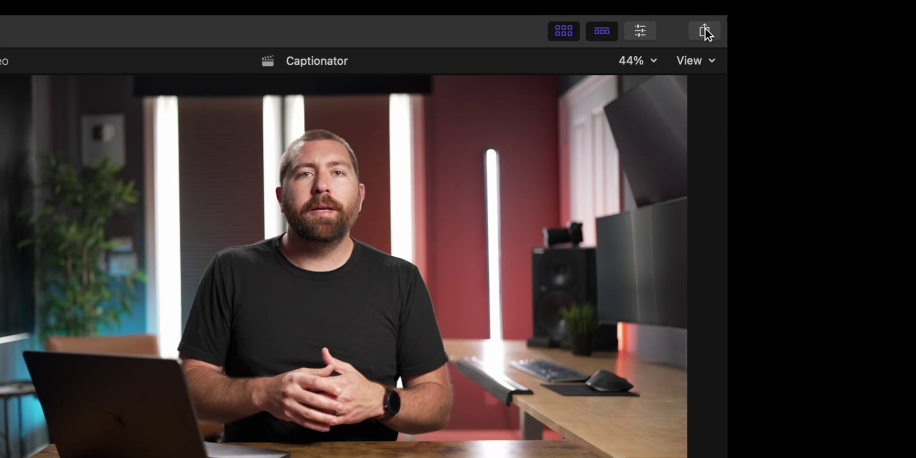
Share the project to the Captionator destination and confirm with Next.
{"action": "left_click", "coordinate": [705, 29]}
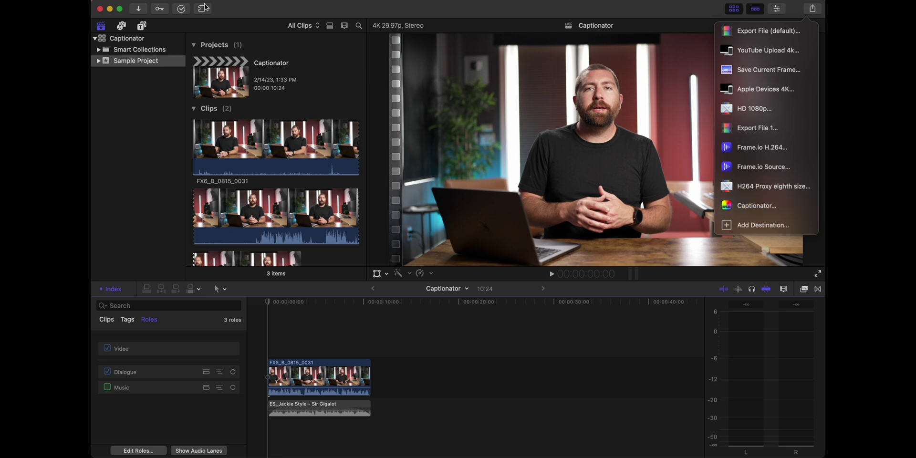
{"action": "left_click", "coordinate": [173, 1]}
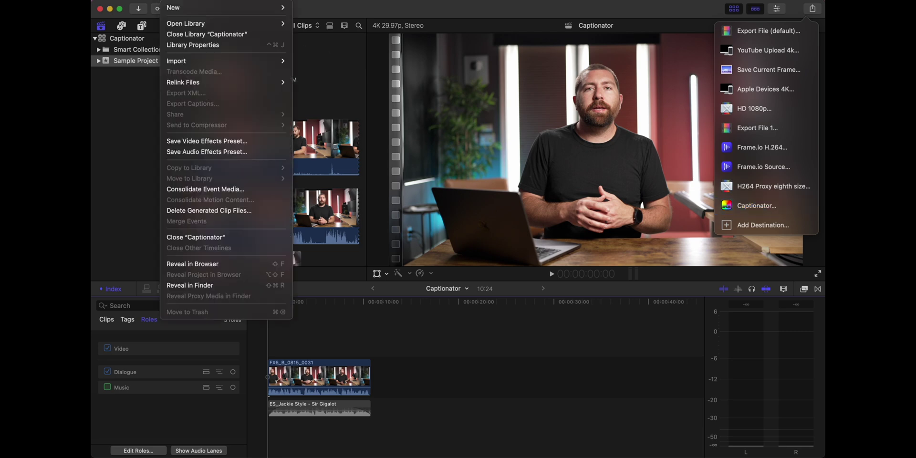
{"action": "mouse_move", "coordinate": [205, 114]}
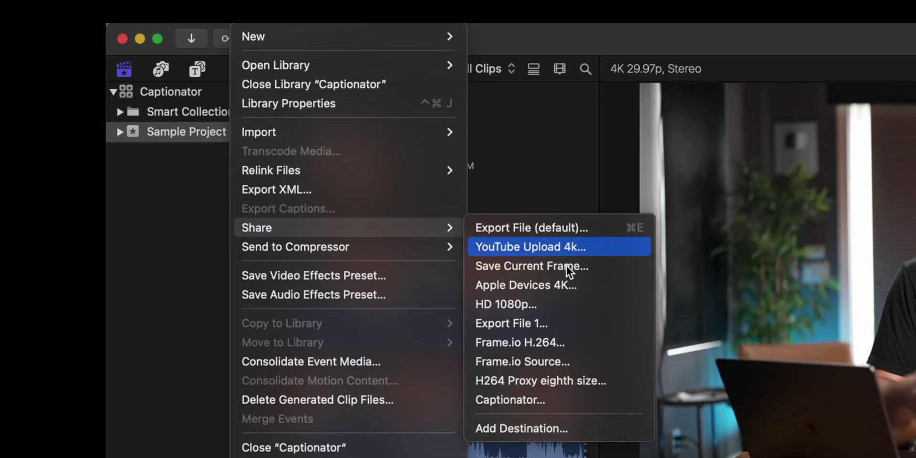
{"action": "left_click", "coordinate": [520, 404]}
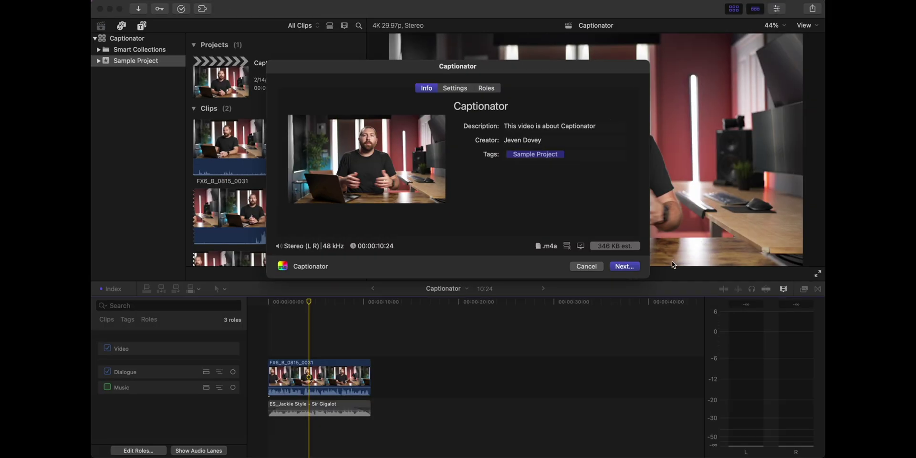
{"action": "left_click", "coordinate": [625, 266]}
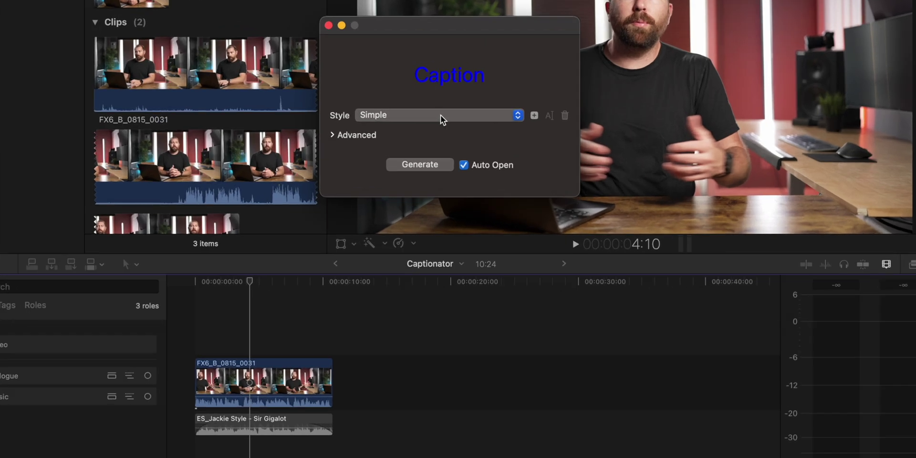
Switch the caption style to Custom and set Advanced Text Case to UPPERCASE.
{"action": "left_click", "coordinate": [451, 177]}
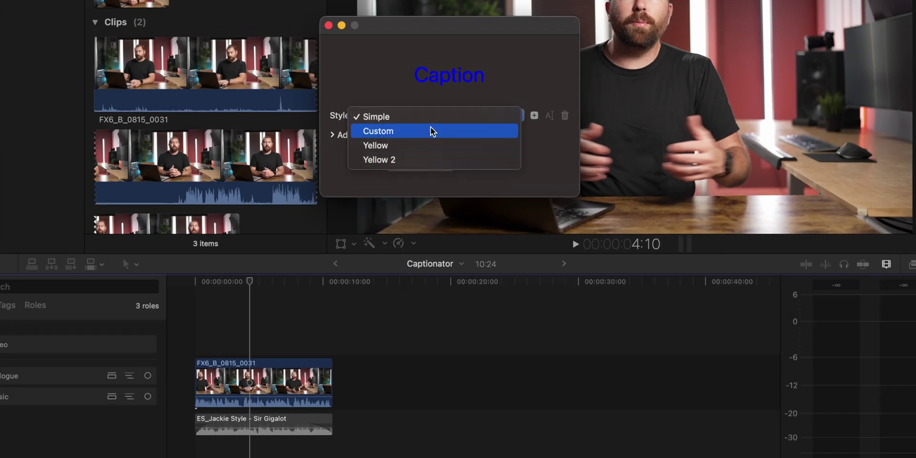
{"action": "left_click", "coordinate": [432, 134]}
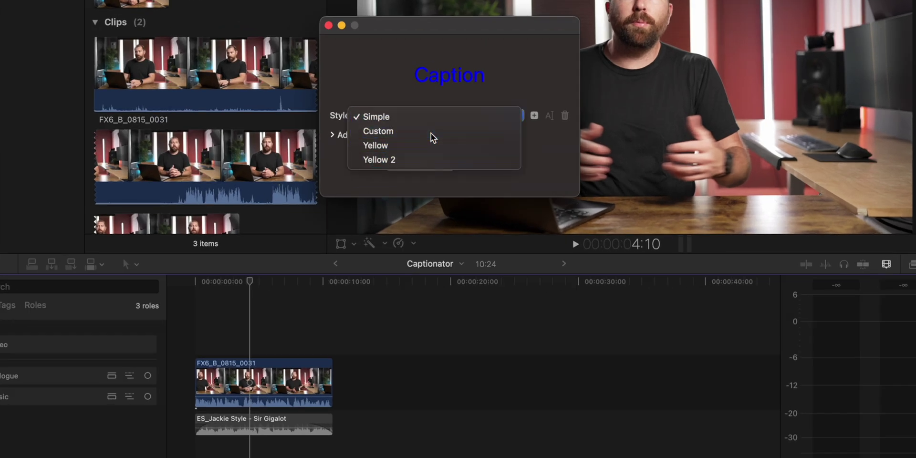
{"action": "left_click", "coordinate": [333, 135]}
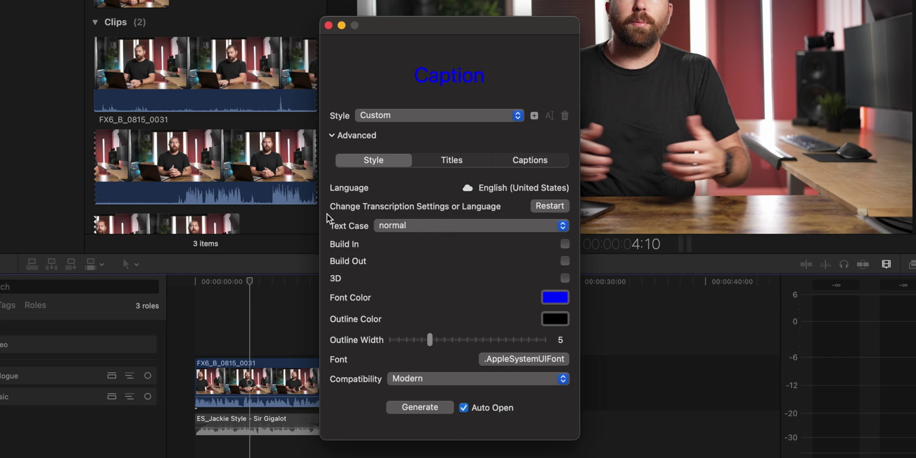
{"action": "left_click", "coordinate": [433, 226]}
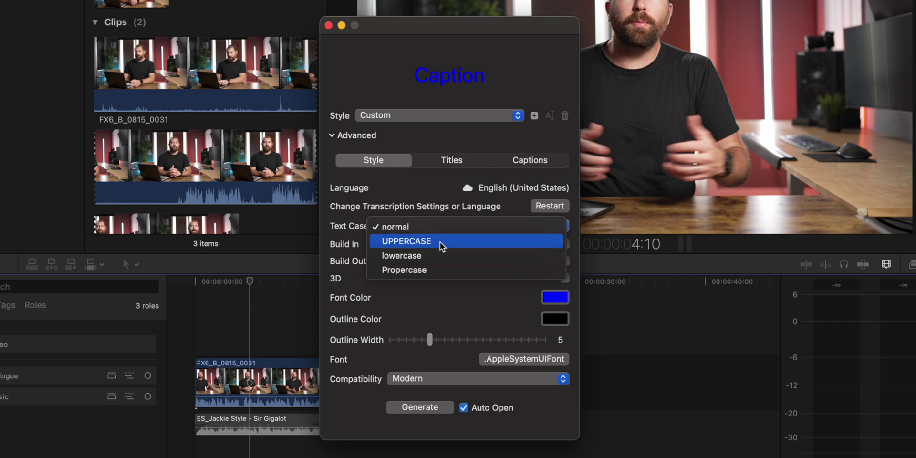
{"action": "left_click", "coordinate": [440, 241]}
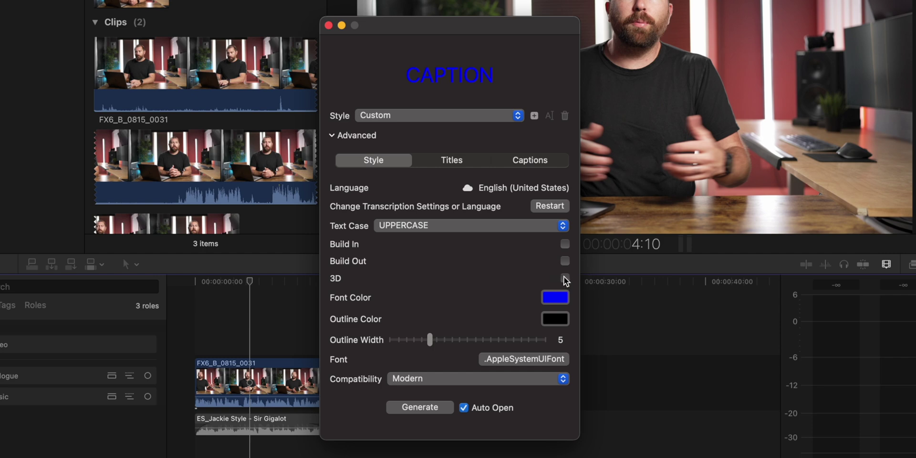
Turn on 3D captions and change the font colour from blue to yellow.
{"action": "left_click", "coordinate": [564, 277]}
{"action": "left_click", "coordinate": [560, 301]}
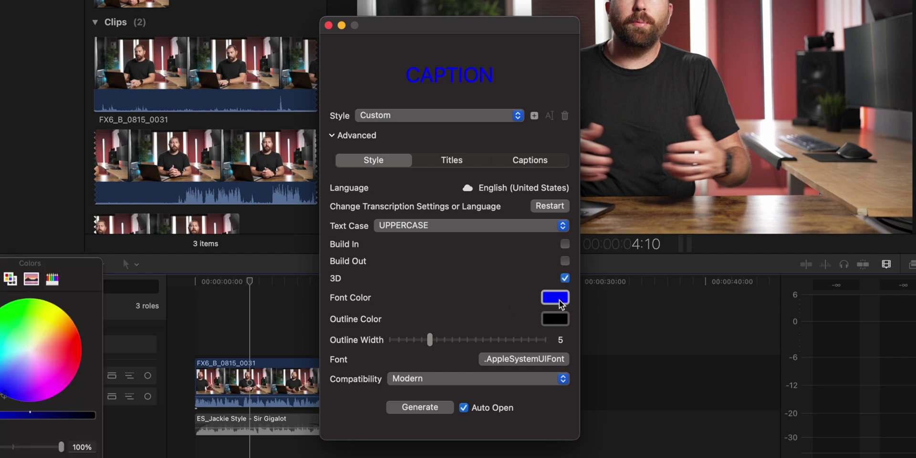
{"action": "left_click_drag", "start_coordinate": [43, 259], "coordinate": [468, 113]}
{"action": "left_click_drag", "start_coordinate": [454, 203], "coordinate": [500, 134]}
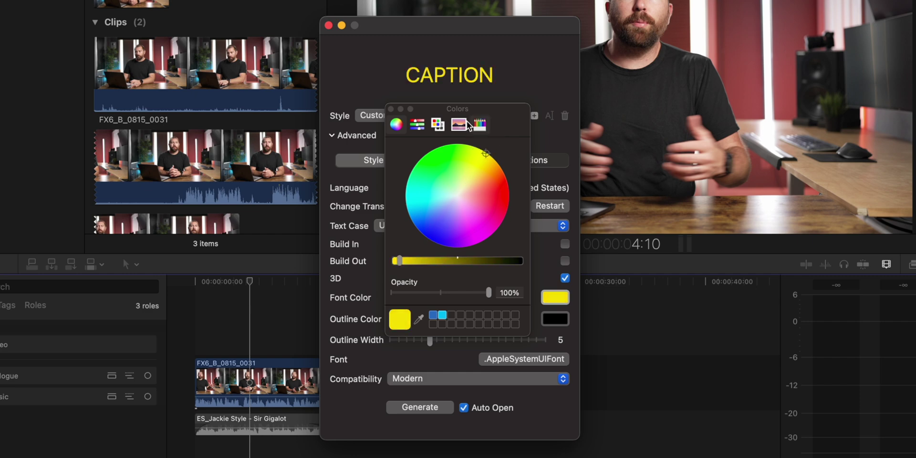
{"action": "left_click", "coordinate": [390, 109]}
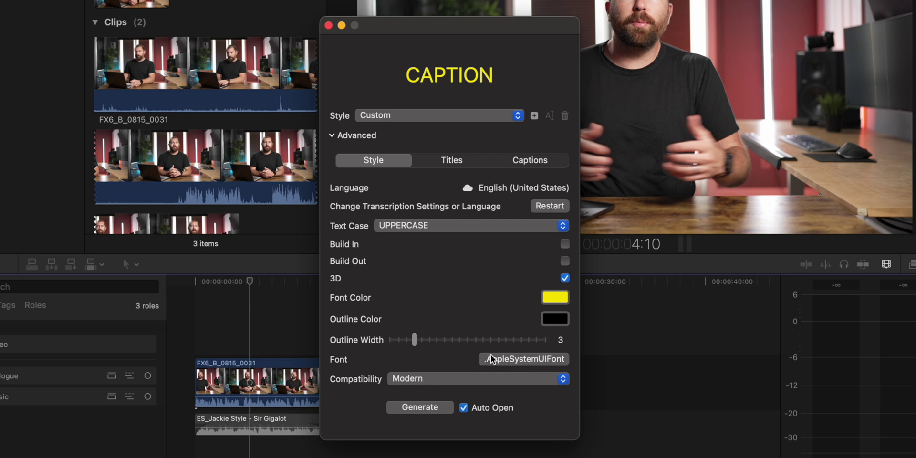
Set the caption font to Helvetica Neue LT Black Condensed and return Text Case to normal.
{"action": "left_click", "coordinate": [503, 359]}
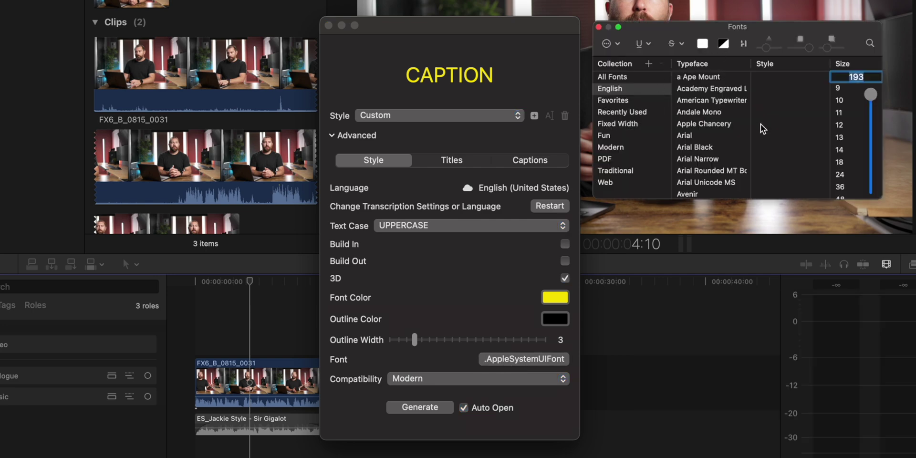
{"action": "scroll", "coordinate": [721, 128], "scroll_direction": "down", "scroll_amount": 10}
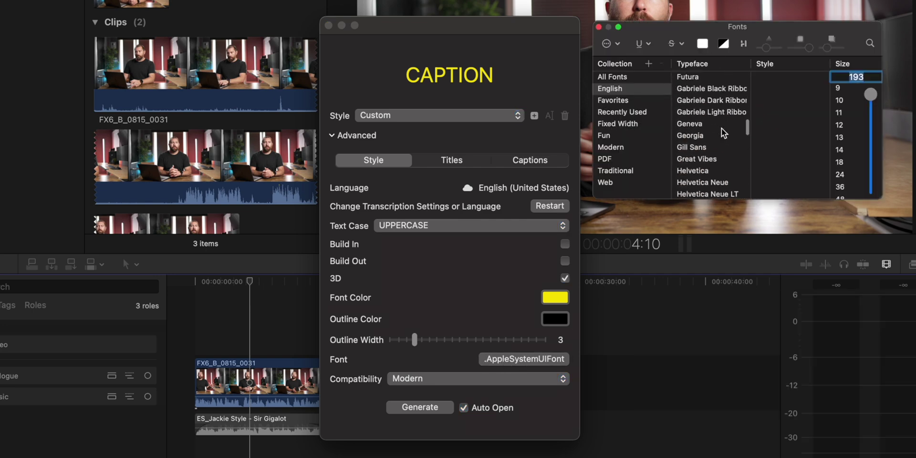
{"action": "scroll", "coordinate": [721, 128], "scroll_direction": "down", "scroll_amount": 3}
{"action": "left_click", "coordinate": [709, 113]}
{"action": "left_click", "coordinate": [702, 123]}
{"action": "left_click", "coordinate": [714, 136]}
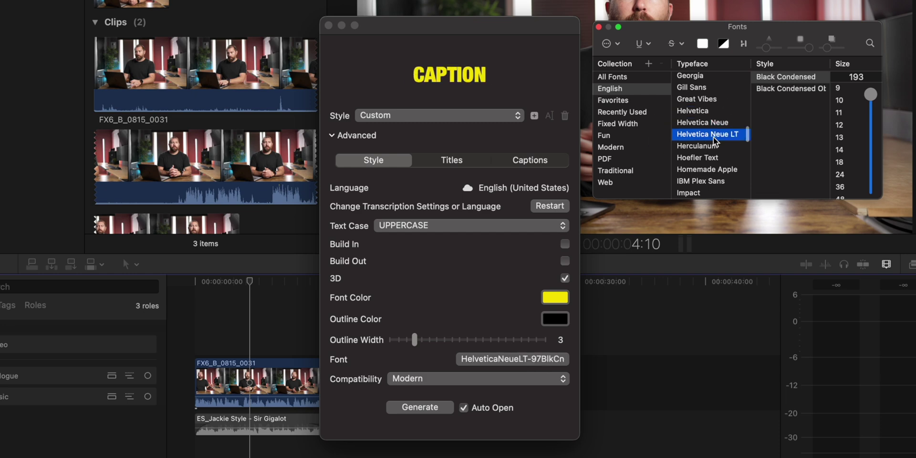
{"action": "left_click", "coordinate": [807, 81]}
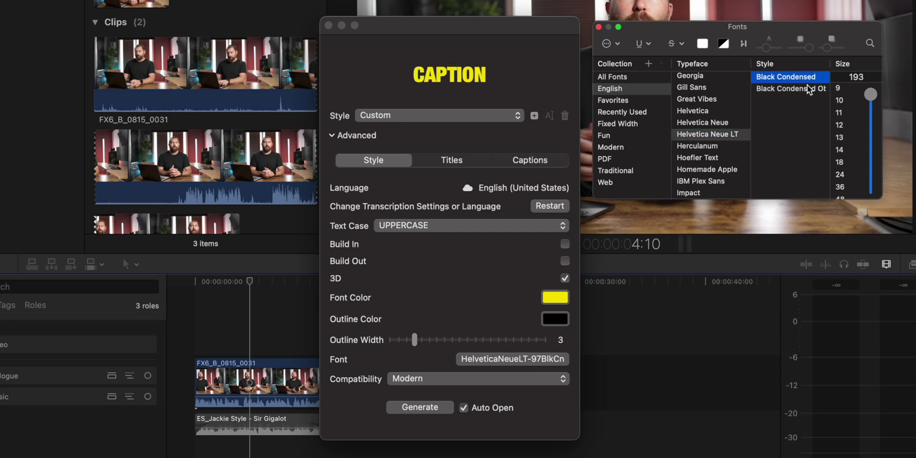
{"action": "left_click", "coordinate": [508, 225]}
{"action": "left_click", "coordinate": [463, 173]}
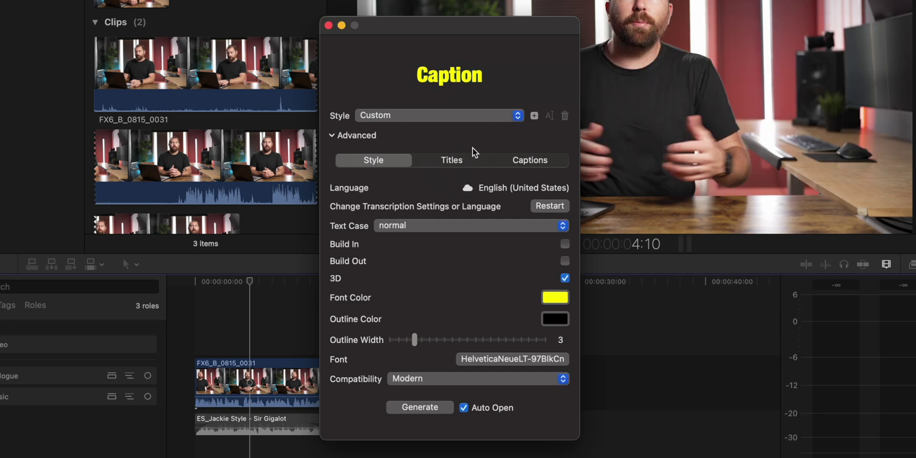
{"action": "left_click", "coordinate": [445, 161]}
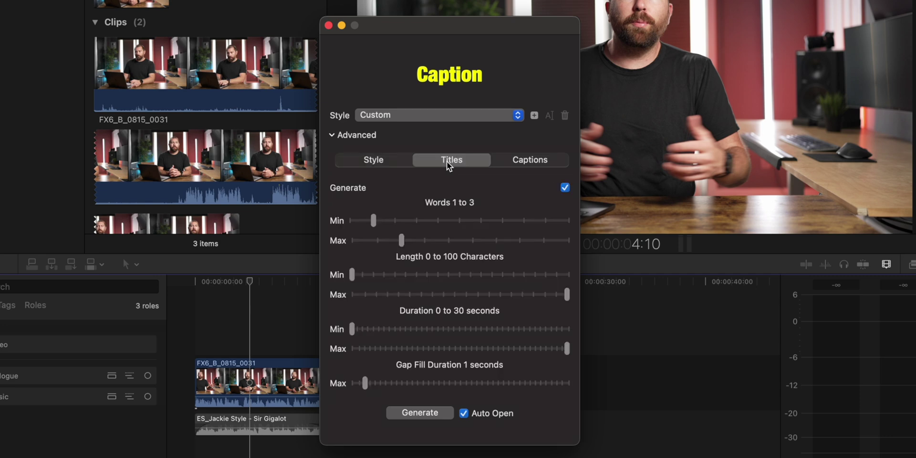
{"action": "left_click", "coordinate": [550, 157]}
{"action": "left_click", "coordinate": [451, 154]}
{"action": "left_click_drag", "start_coordinate": [407, 239], "coordinate": [363, 241]}
{"action": "left_click_drag", "start_coordinate": [354, 242], "coordinate": [448, 242]}
{"action": "left_click", "coordinate": [525, 162]}
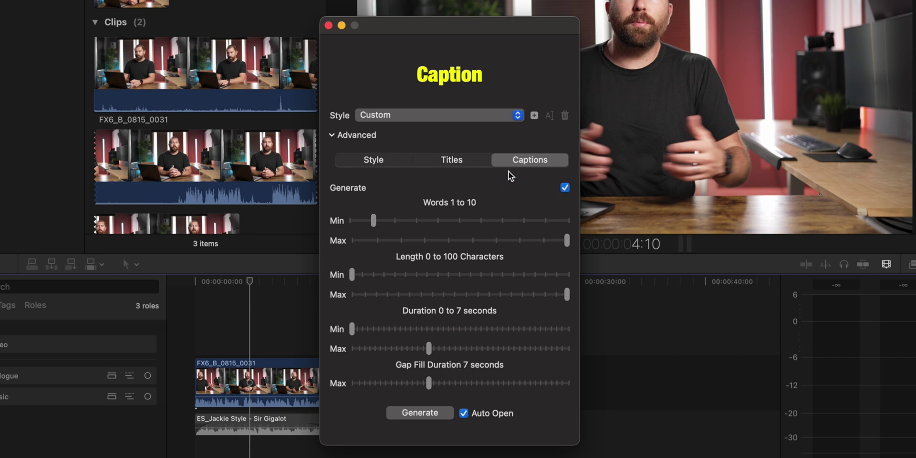
{"action": "left_click", "coordinate": [458, 160]}
{"action": "left_click", "coordinate": [544, 160]}
{"action": "left_click", "coordinate": [461, 157]}
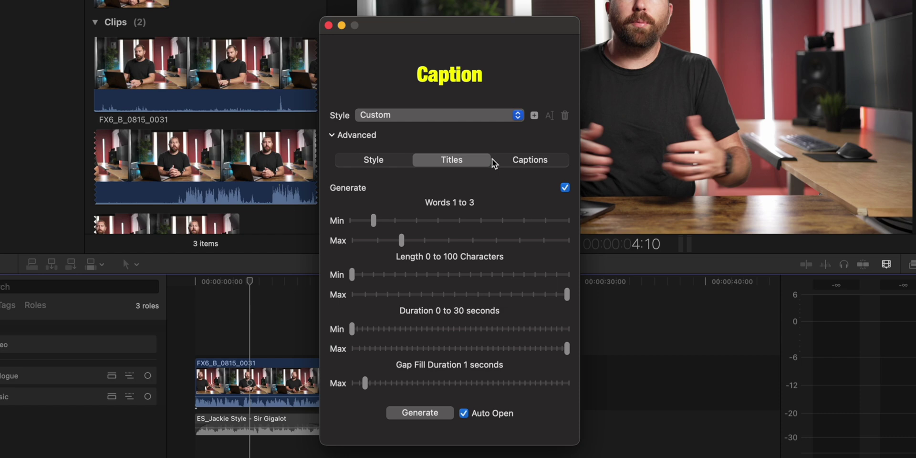
{"action": "left_click", "coordinate": [381, 160]}
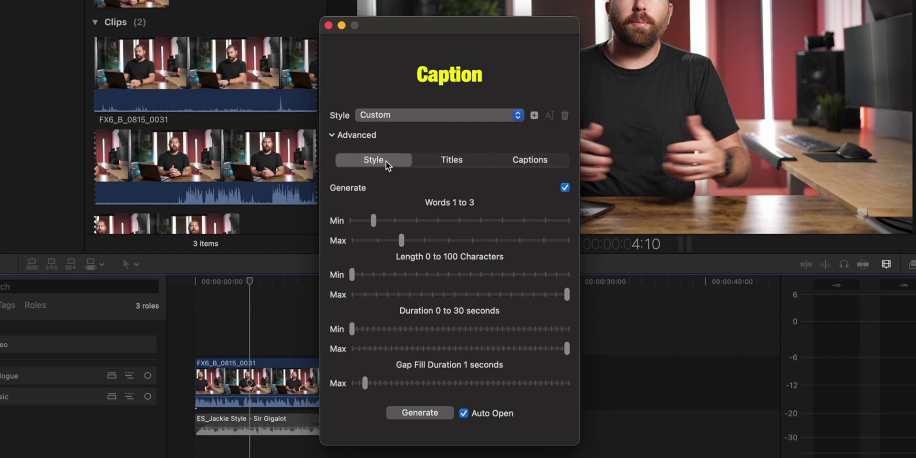
Save the current look as the Yellow Bold style and generate the captions.
{"action": "left_click", "coordinate": [534, 117]}
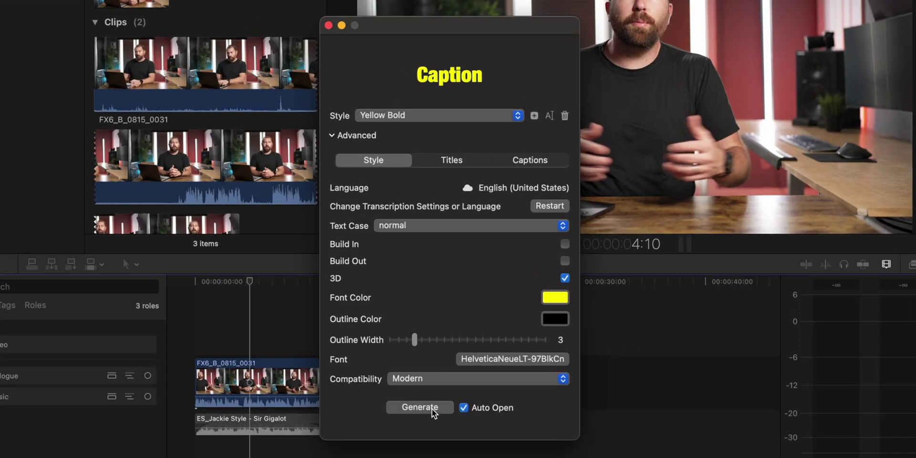
{"action": "left_click", "coordinate": [431, 408]}
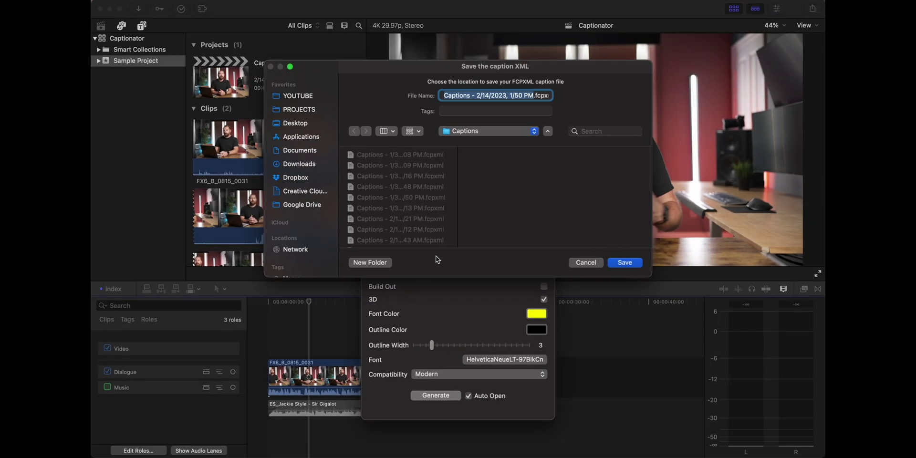
Save the caption FCPXML file and import it into the Captionator library.
{"action": "left_click", "coordinate": [632, 267]}
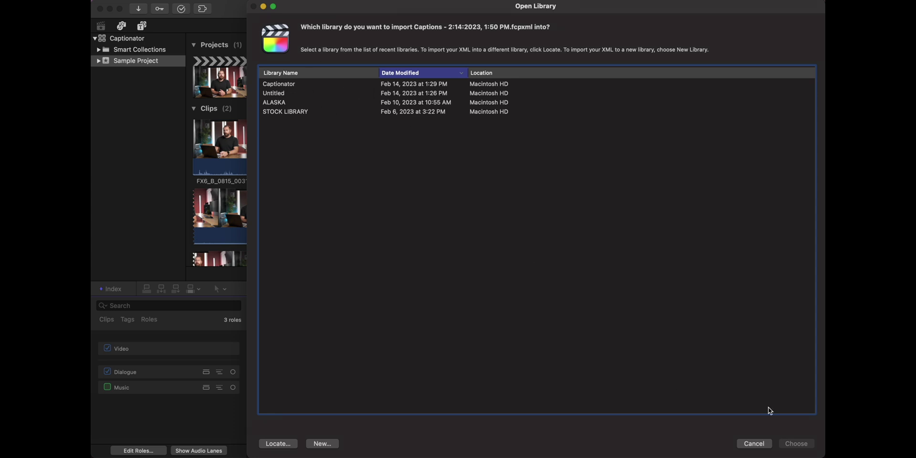
{"action": "left_click", "coordinate": [277, 87]}
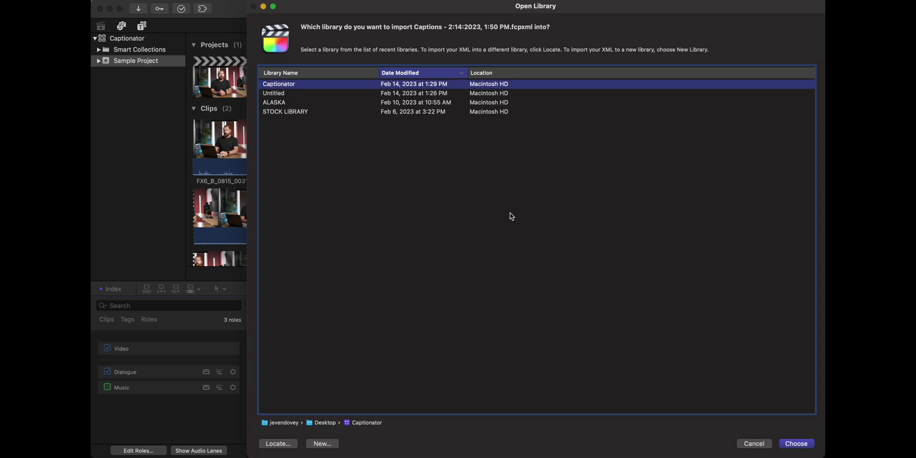
{"action": "left_click", "coordinate": [791, 444]}
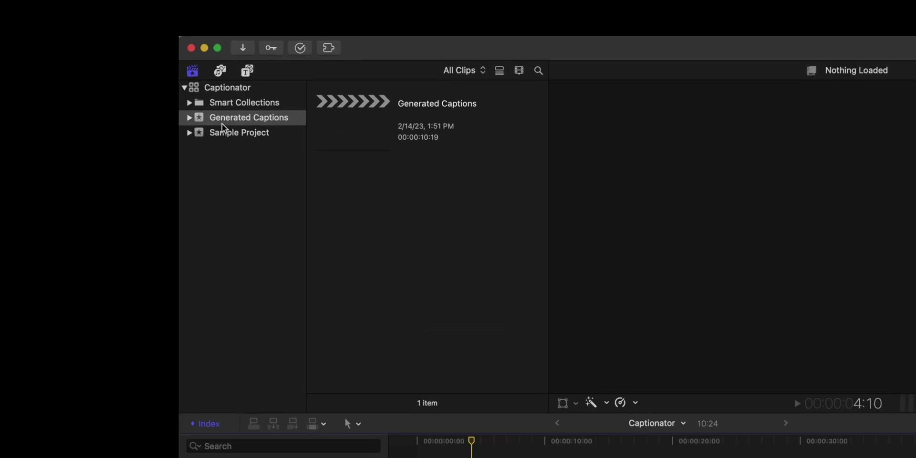
Open the Generated Captions project and play it from the start.
{"action": "left_click", "coordinate": [366, 125]}
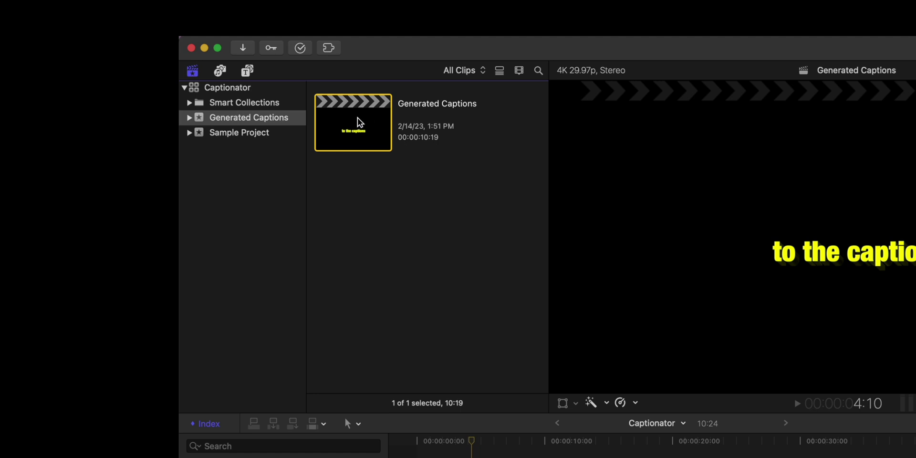
{"action": "double_click", "coordinate": [358, 122]}
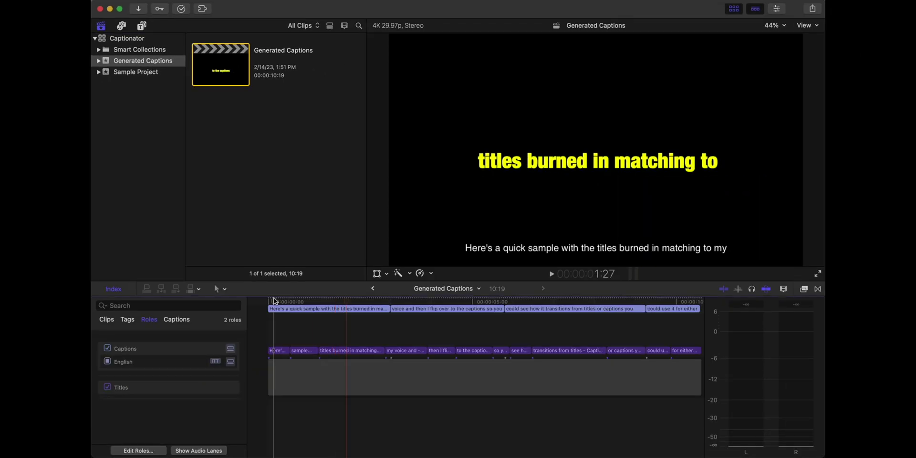
{"action": "left_click", "coordinate": [275, 301]}
{"action": "key", "text": "space"}
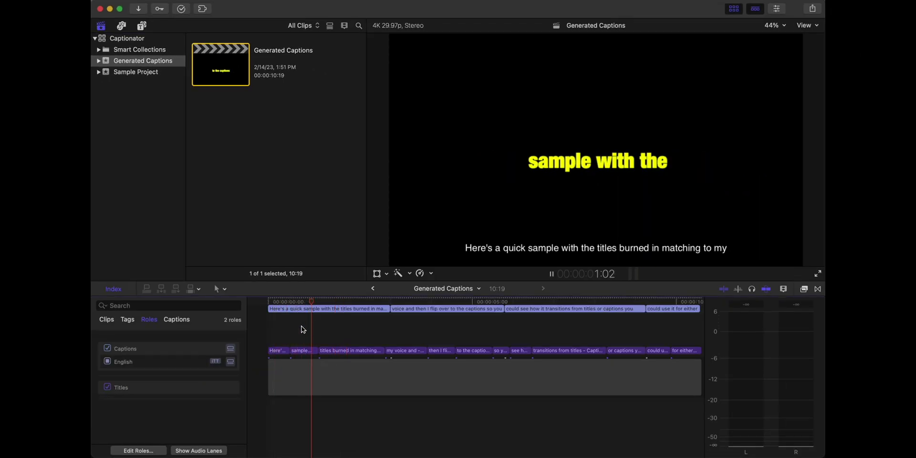
{"action": "left_click", "coordinate": [515, 314]}
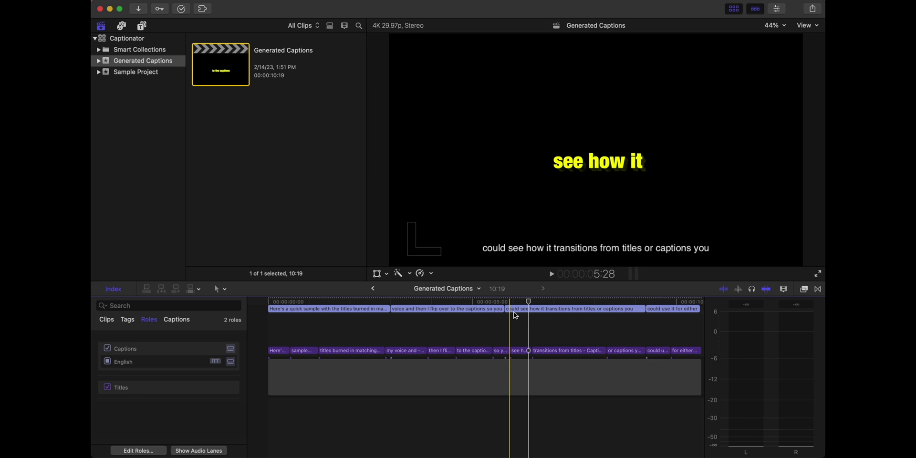
Select all the yellow title clips and combine them into a storyline with Cmd+G.
{"action": "scroll", "coordinate": [357, 335], "scroll_direction": "right", "scroll_amount": 2}
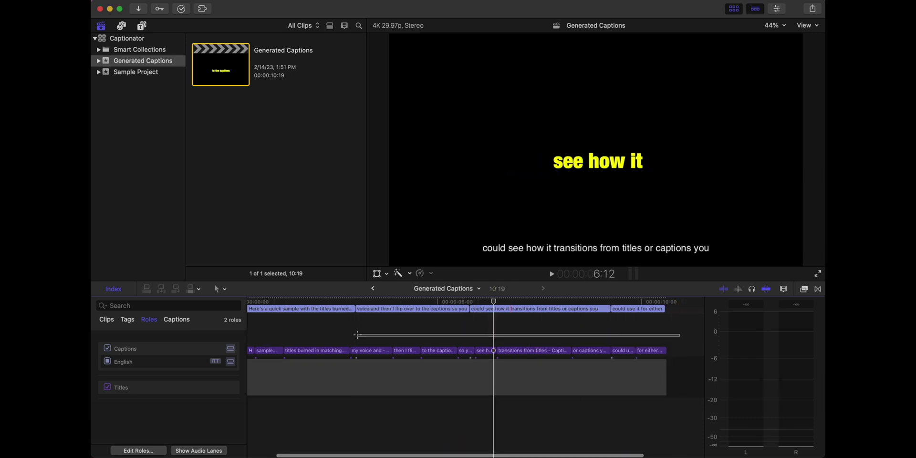
{"action": "left_click_drag", "start_coordinate": [358, 335], "coordinate": [263, 351]}
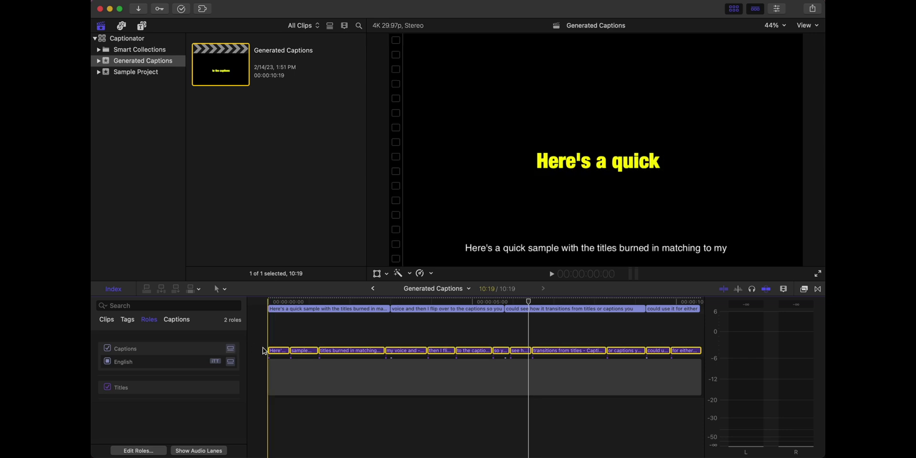
{"action": "key", "text": "super+g"}
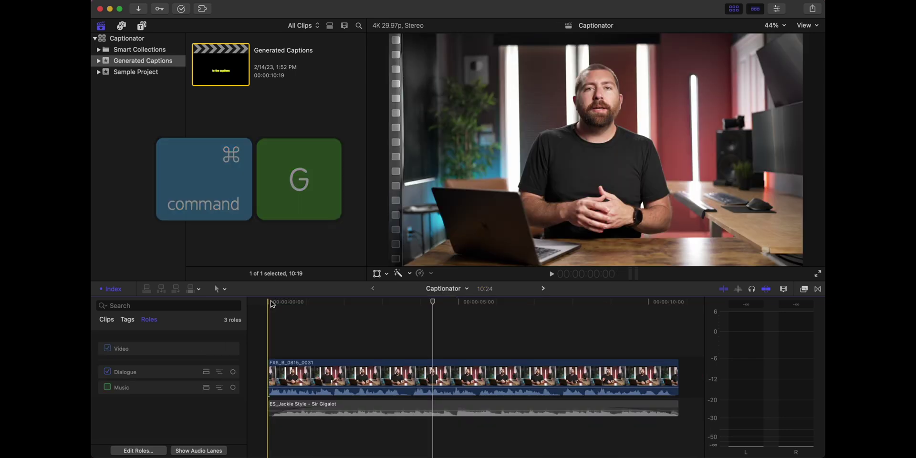
Paste the titles and caption clips above the speaker video in the Captionator project, then play it back.
{"action": "key", "text": "super+v"}
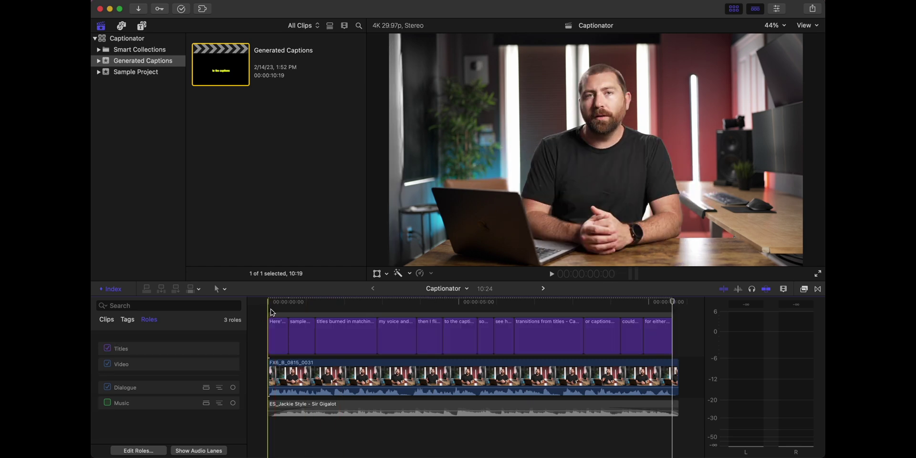
{"action": "scroll", "coordinate": [421, 325], "scroll_direction": "up", "scroll_amount": 5}
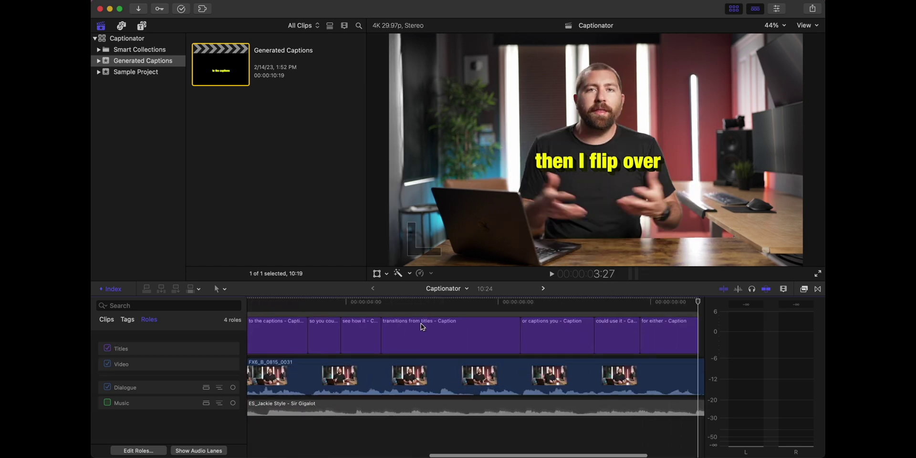
{"action": "left_click", "coordinate": [373, 289]}
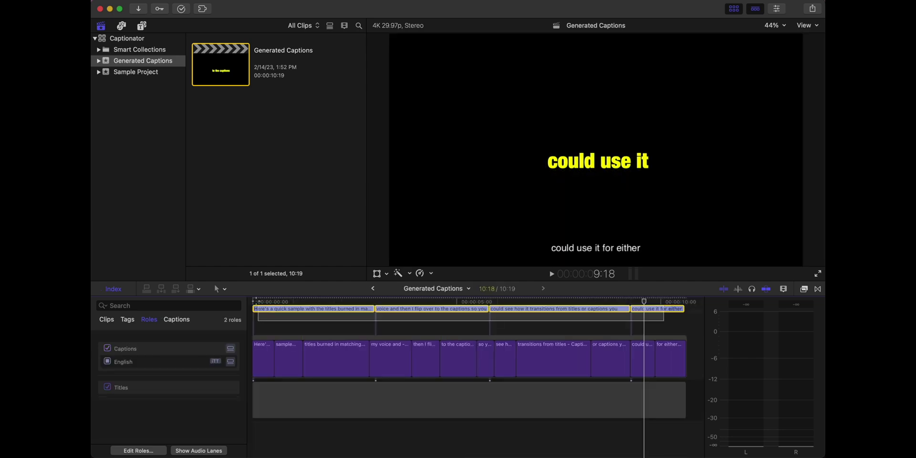
{"action": "left_click", "coordinate": [373, 289]}
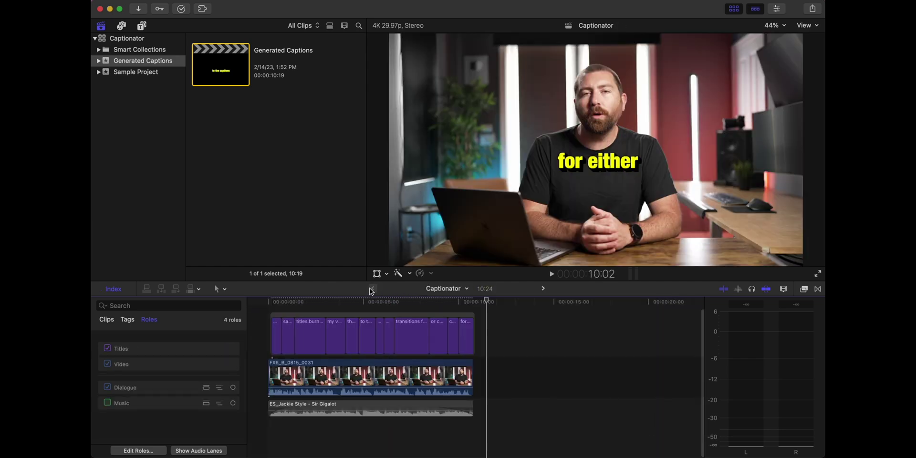
{"action": "key", "text": "space"}
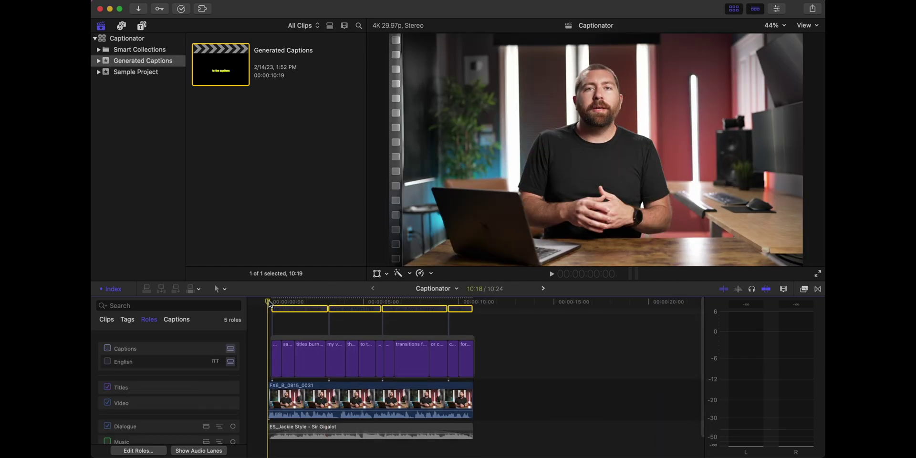
{"action": "key", "text": "XF86AudioMute"}
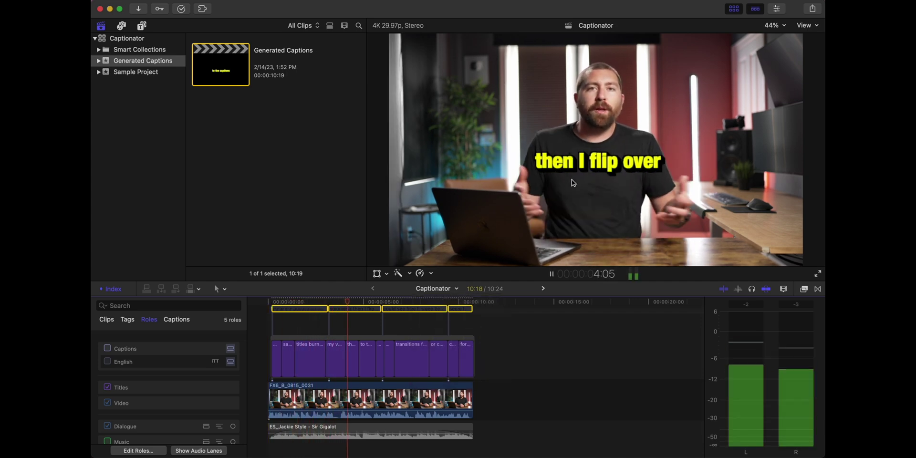
{"action": "left_click", "coordinate": [551, 274]}
Select all the title clips and enlarge their text slightly to size 168.
{"action": "left_click_drag", "start_coordinate": [505, 348], "coordinate": [267, 358]}
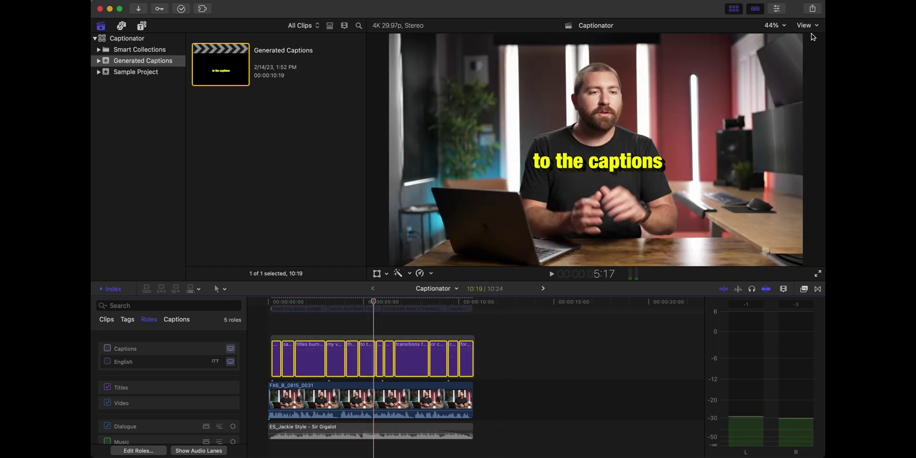
{"action": "left_click", "coordinate": [775, 8]}
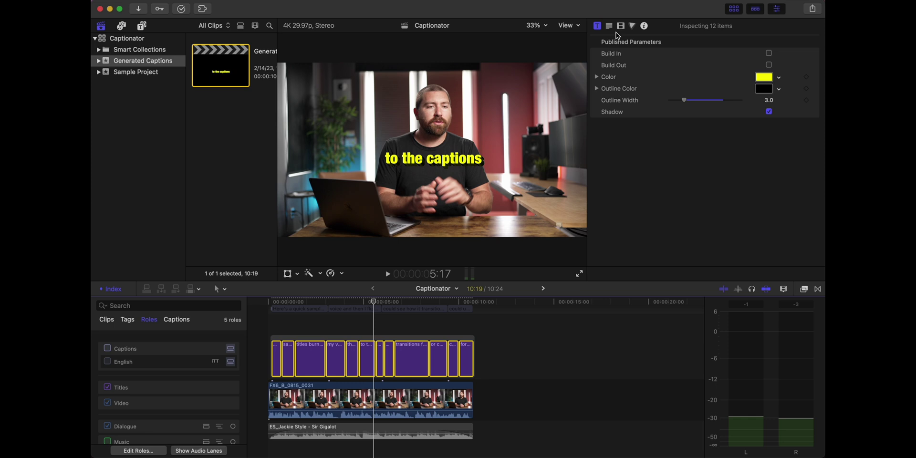
{"action": "mouse_move", "coordinate": [711, 88]}
{"action": "left_mouse_down"}
{"action": "mouse_move", "coordinate": [715, 93]}
{"action": "mouse_move", "coordinate": [704, 89]}
{"action": "left_mouse_up"}
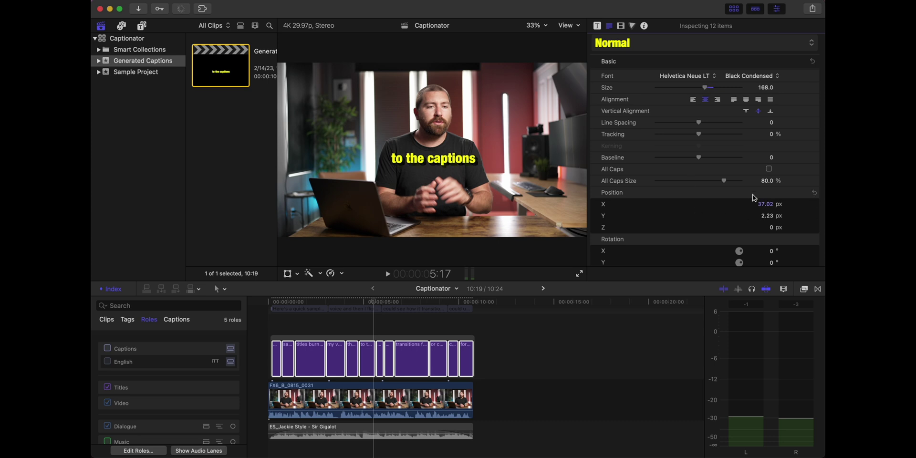
Lower the titles to Transform Position Y -706.9 px along the bottom of the frame.
{"action": "left_click", "coordinate": [621, 27]}
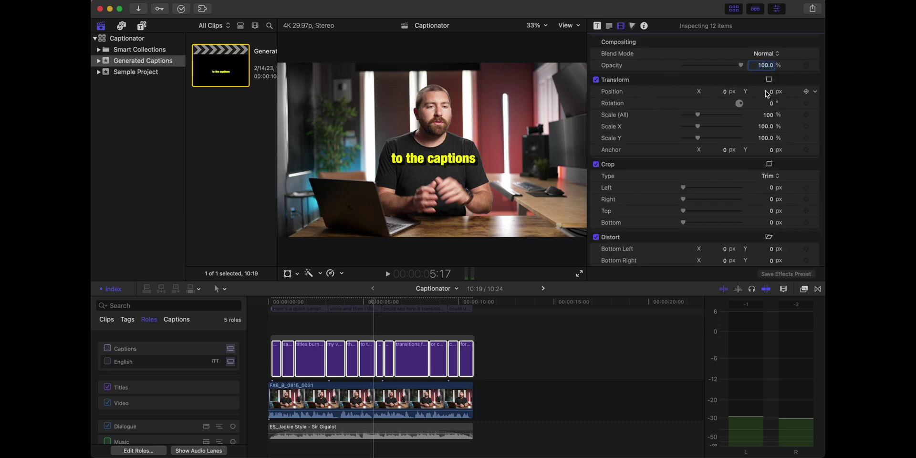
{"action": "left_click_drag", "start_coordinate": [770, 90], "coordinate": [770, 90]}
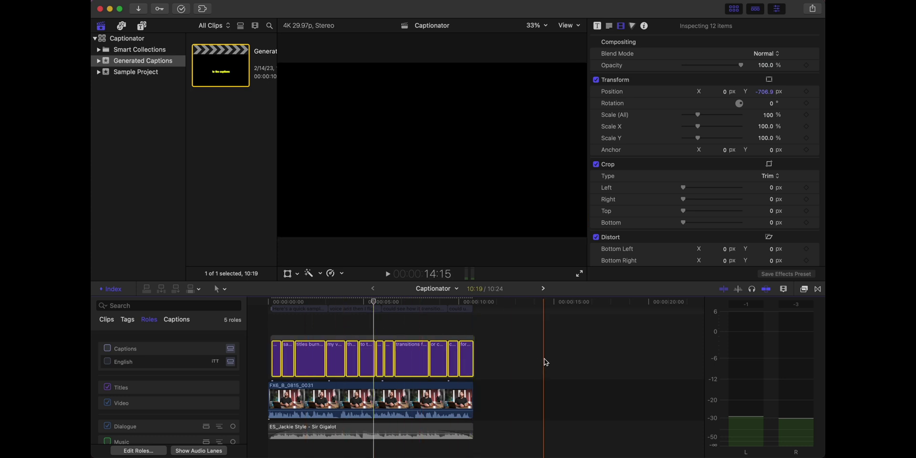
{"action": "left_click", "coordinate": [292, 327]}
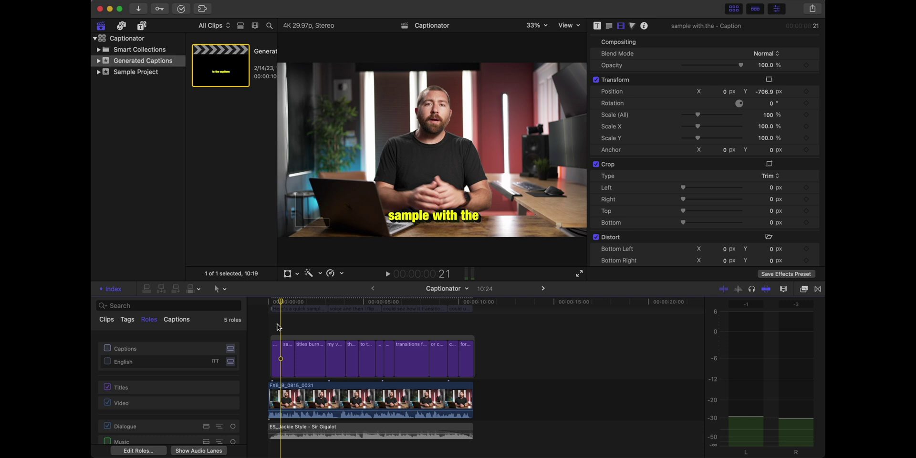
Enlarge all the titles' text to size 236, then play from the start to check.
{"action": "left_click_drag", "start_coordinate": [279, 327], "coordinate": [476, 368]}
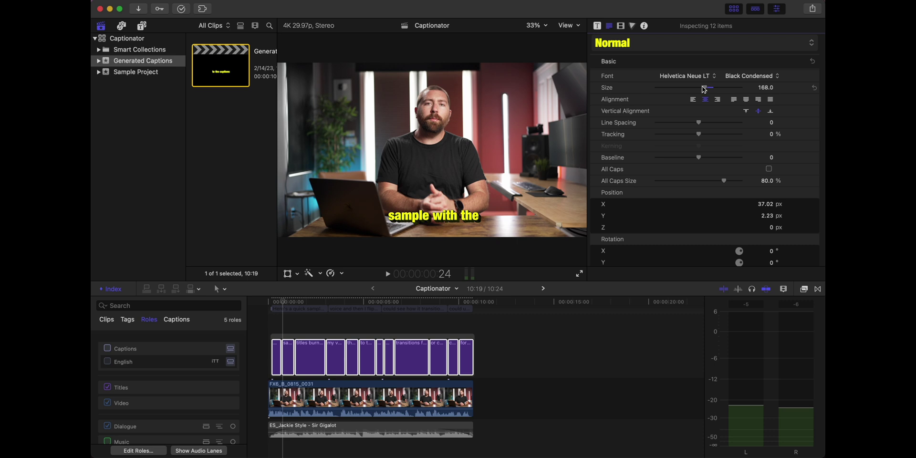
{"action": "left_click_drag", "start_coordinate": [705, 90], "coordinate": [788, 89]}
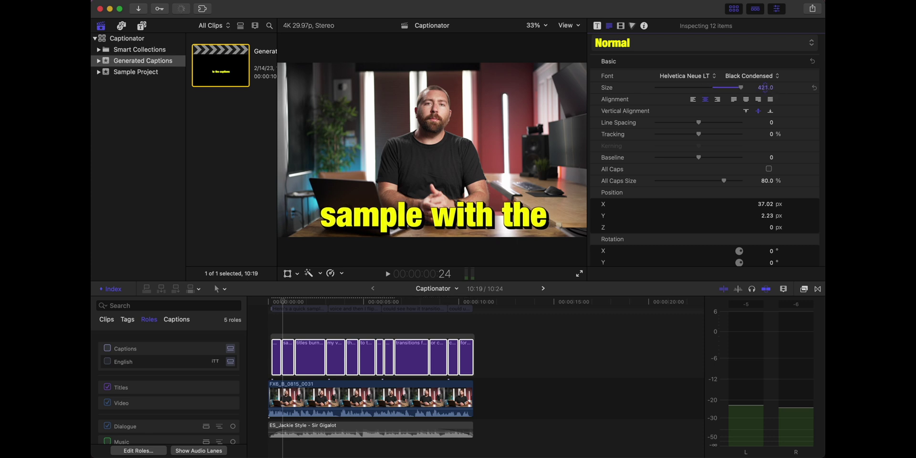
{"action": "left_click", "coordinate": [305, 370]}
{"action": "left_click", "coordinate": [267, 317]}
{"action": "key", "text": "space"}
{"action": "key", "text": "XF86AudioRaiseVolume"}
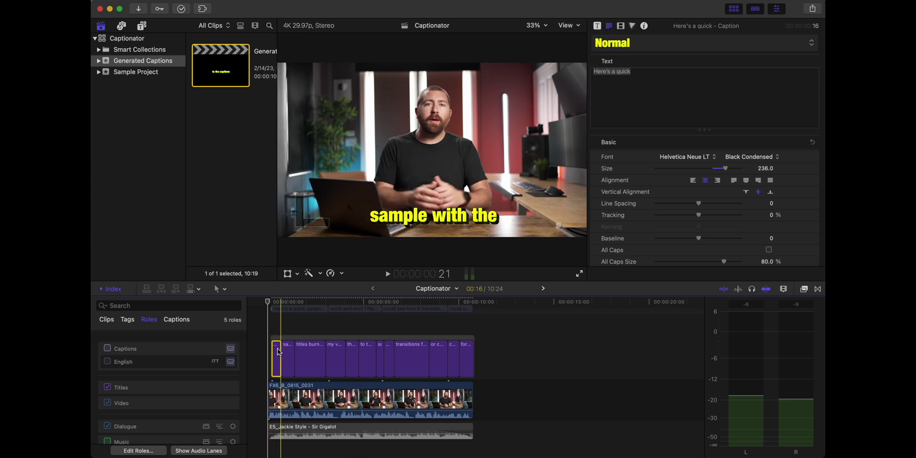
Turn on Build In for the 'Here's a quick' title and play through the titles to preview.
{"action": "left_click", "coordinate": [597, 26]}
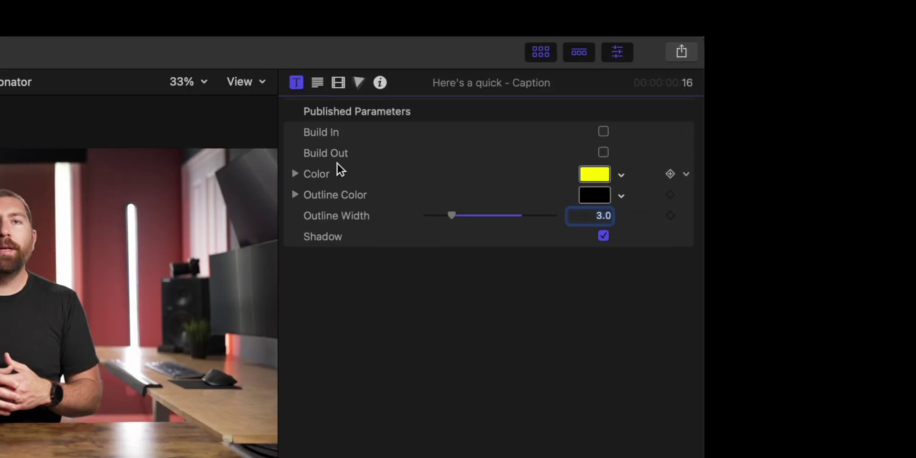
{"action": "left_click", "coordinate": [603, 131]}
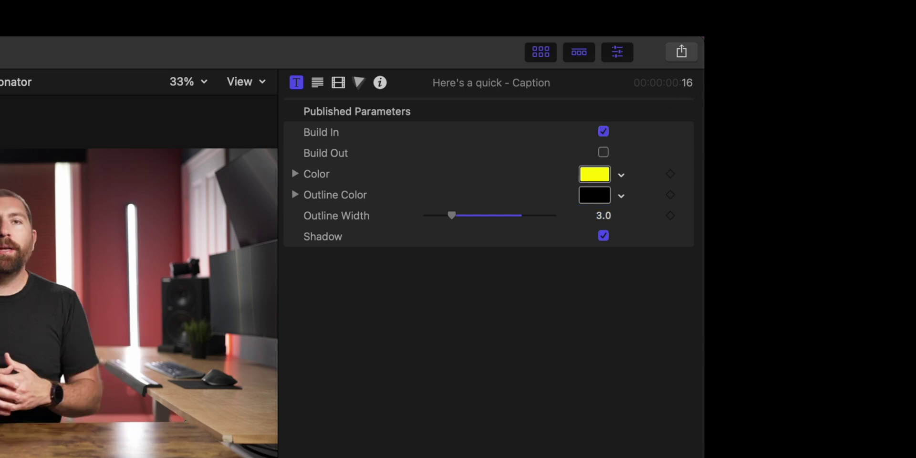
{"action": "key", "text": "shift+s"}
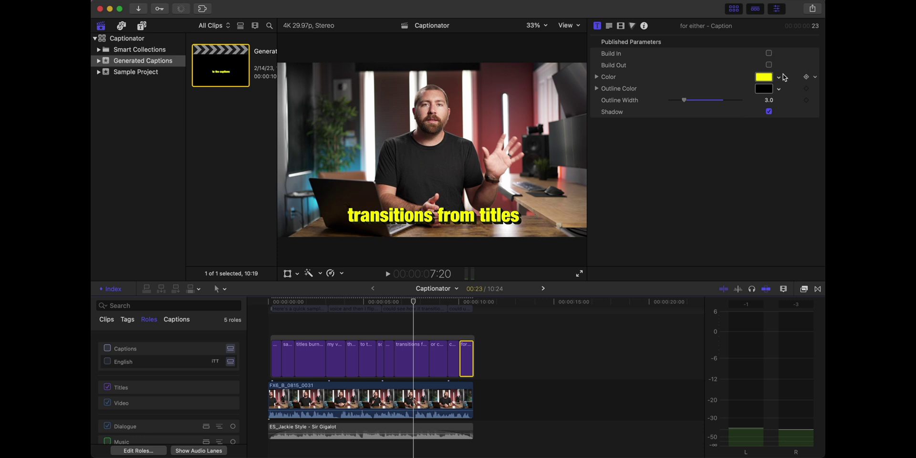
{"action": "key", "text": "space"}
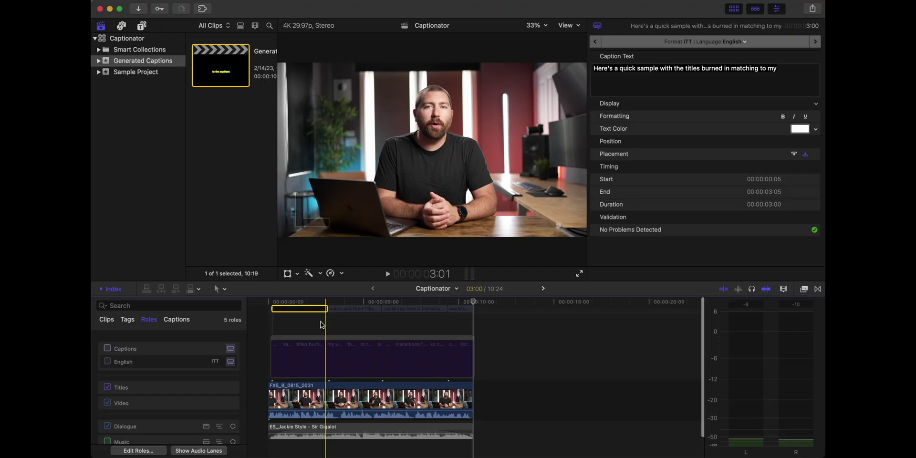
Move the playhead back near the start of the timeline to preview the captions.
{"action": "left_click", "coordinate": [318, 309]}
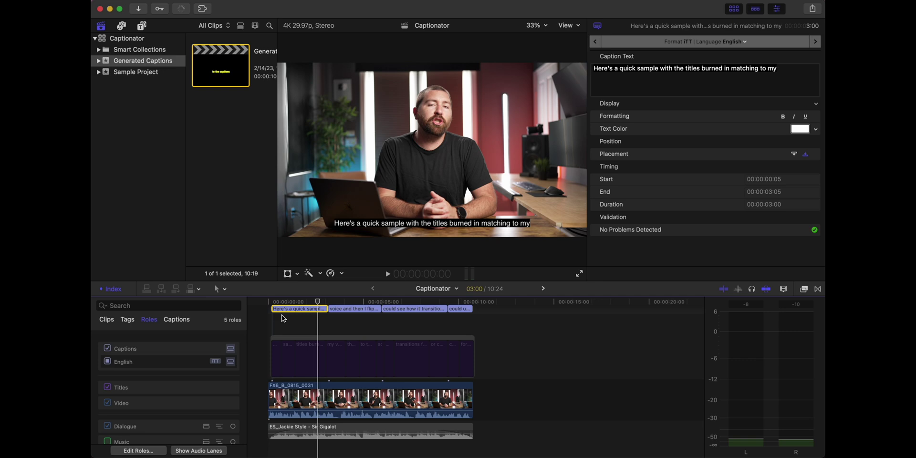